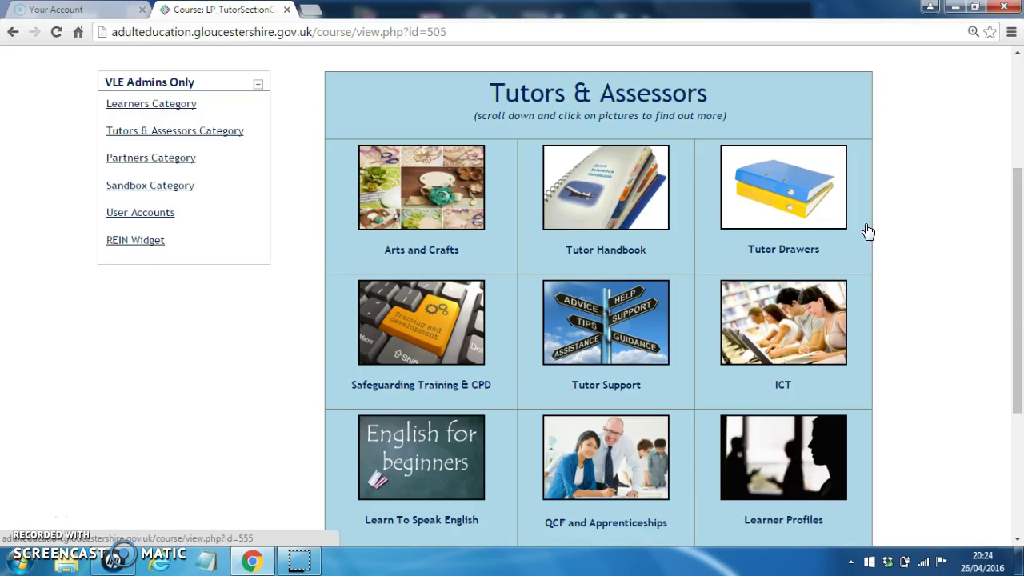
Open the Post Observation Action Plan from the Action Plans section of the Tutor Drawers course
click(805, 218)
click(804, 213)
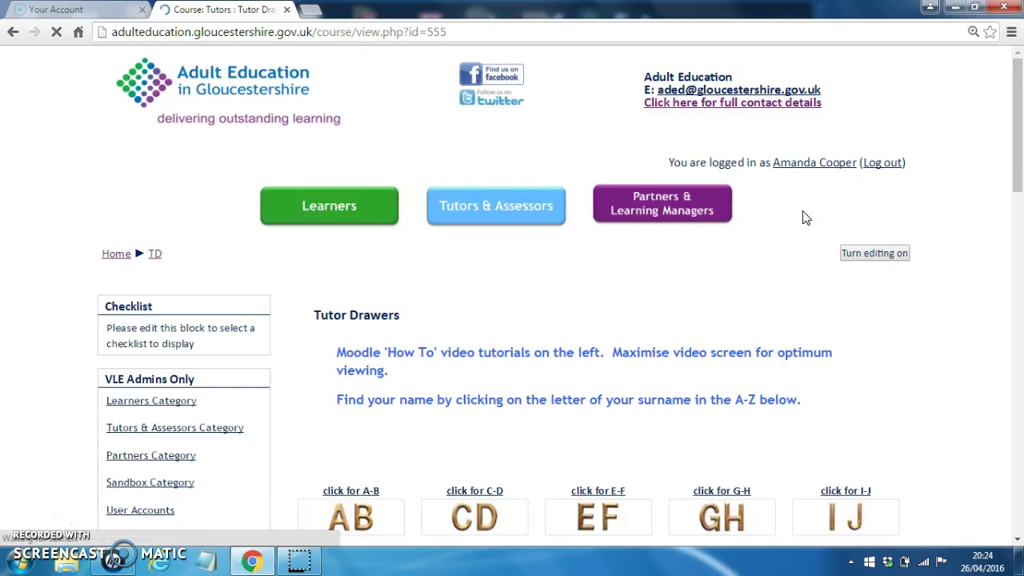
click(1012, 194)
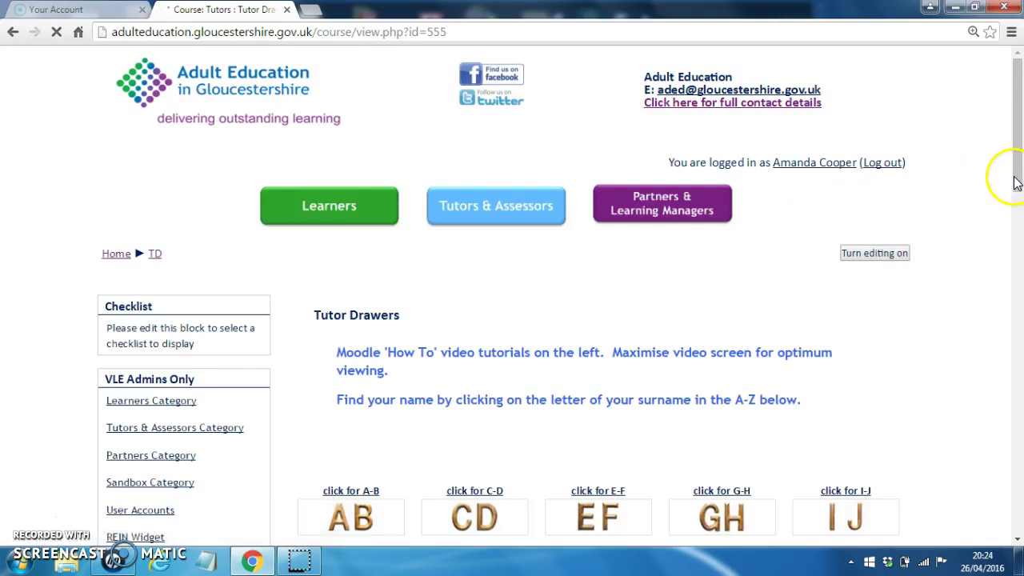
drag(1014, 195, 1019, 255)
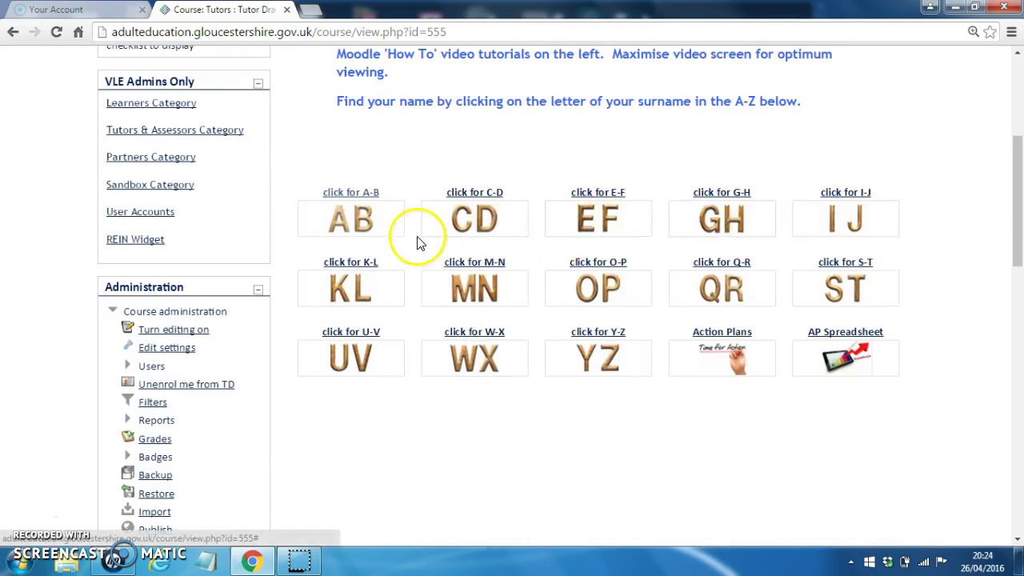
click(722, 364)
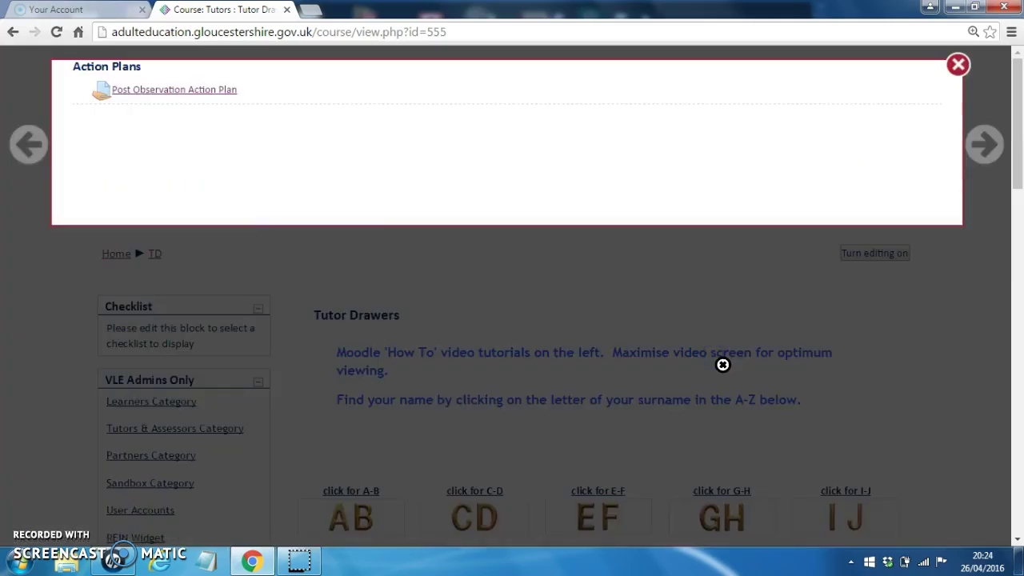
click(185, 90)
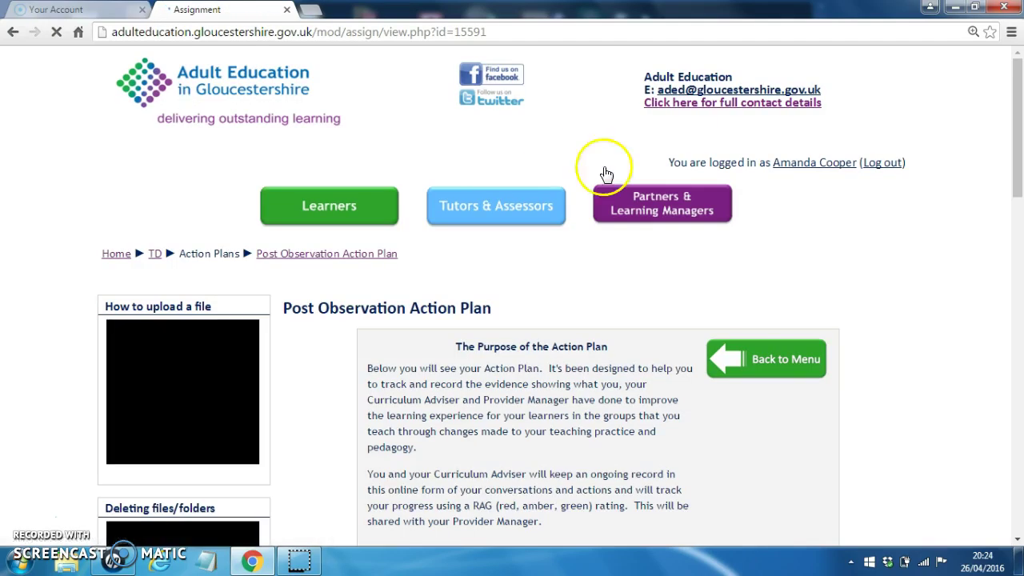
Open the list of all submissions for grading and filter it to surnames beginning with K
drag(1013, 171, 1018, 272)
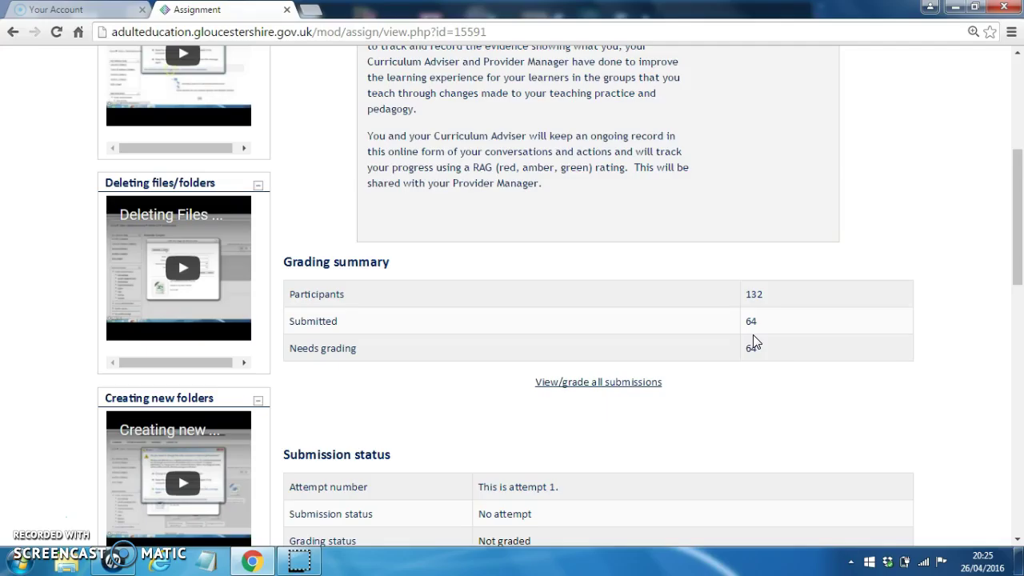
click(616, 384)
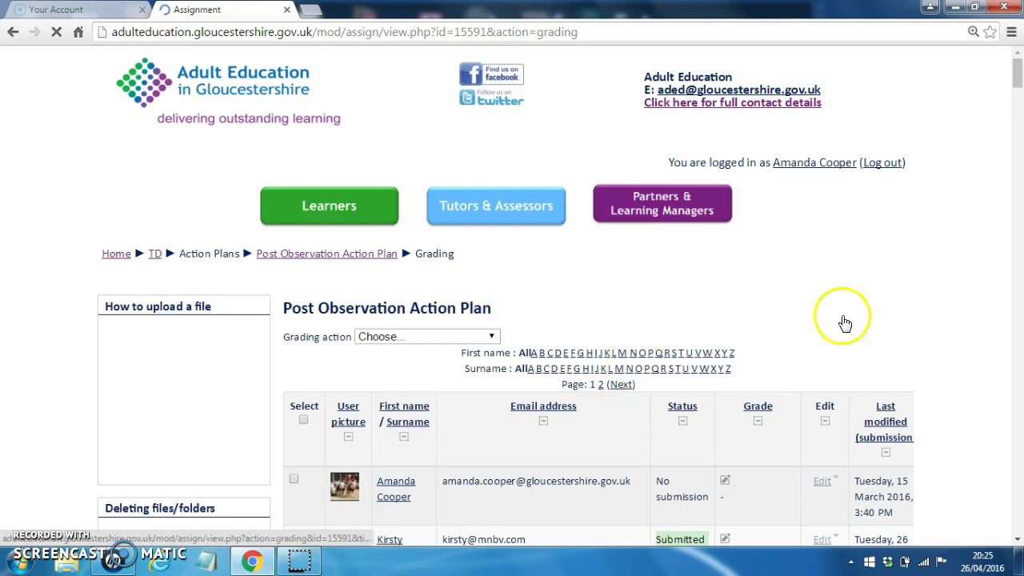
mouse_move(1016, 92)
mouse_down()
mouse_move(1016, 112)
mouse_move(1017, 97)
mouse_up()
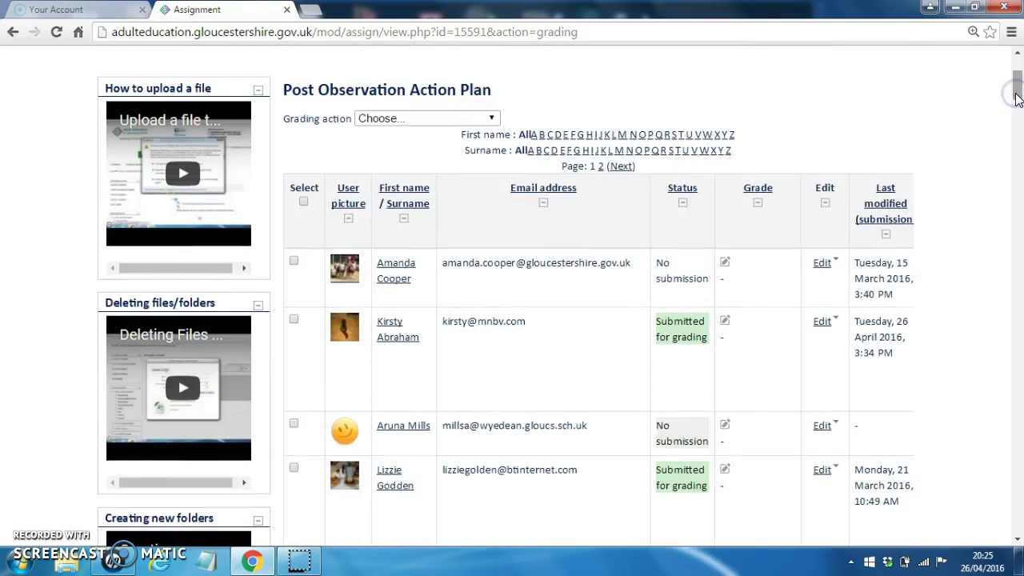
click(613, 136)
click(620, 260)
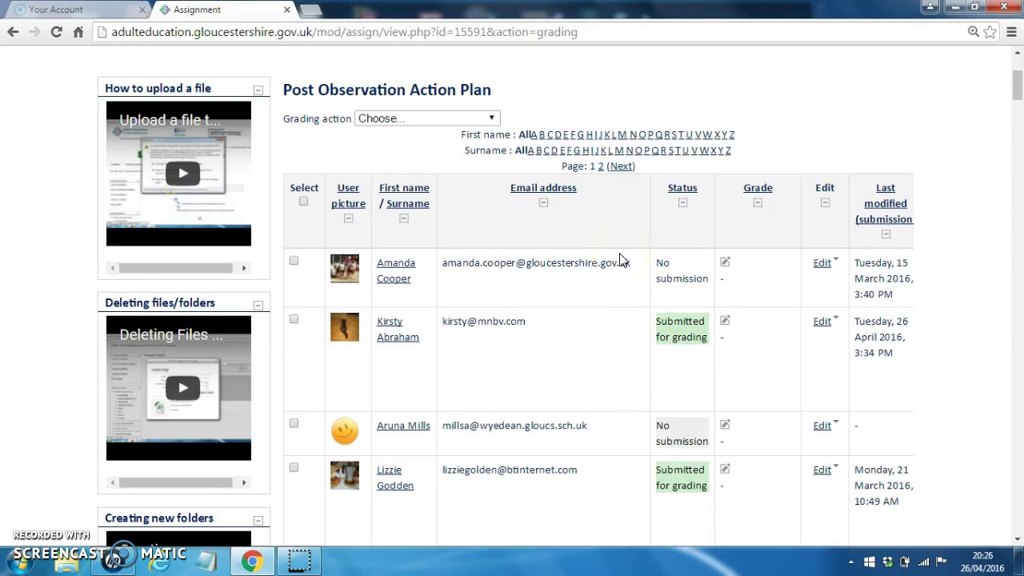
click(606, 156)
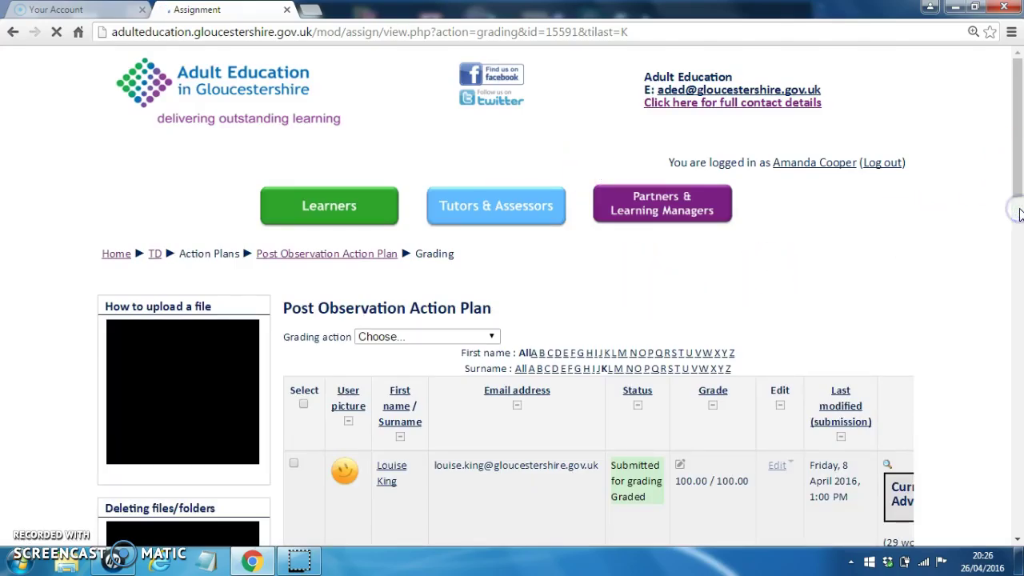
Open the submission of the tutor in the last row, modified 22 March 2016, for editing
click(1018, 540)
click(1018, 544)
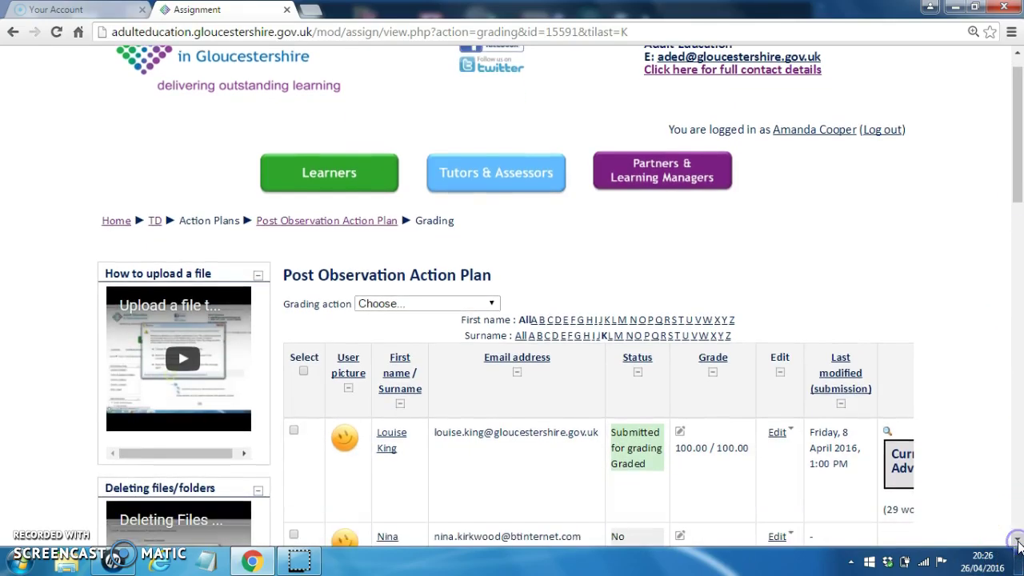
click(1018, 544)
click(1018, 544)
click(1017, 543)
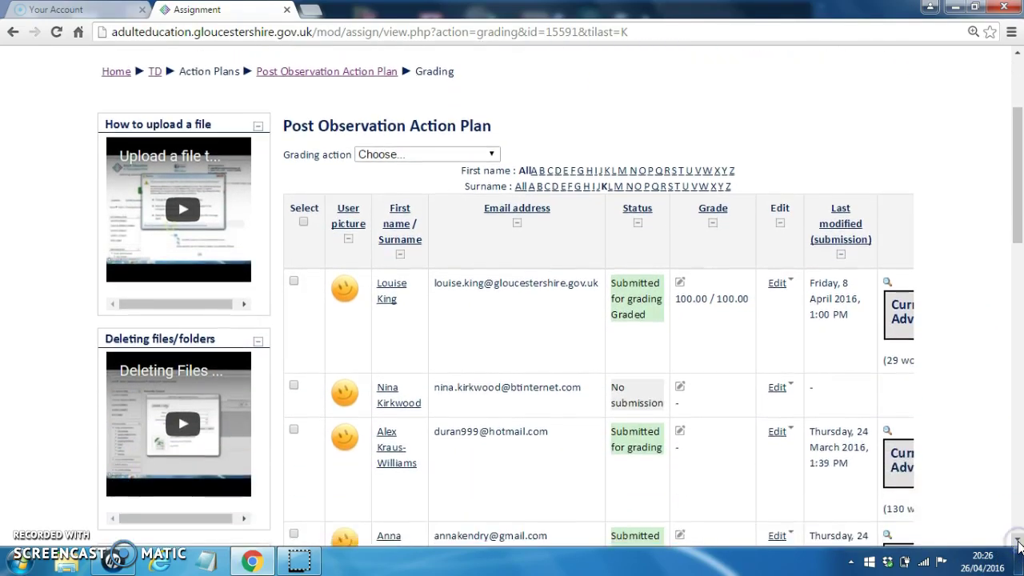
click(1018, 544)
click(1018, 544)
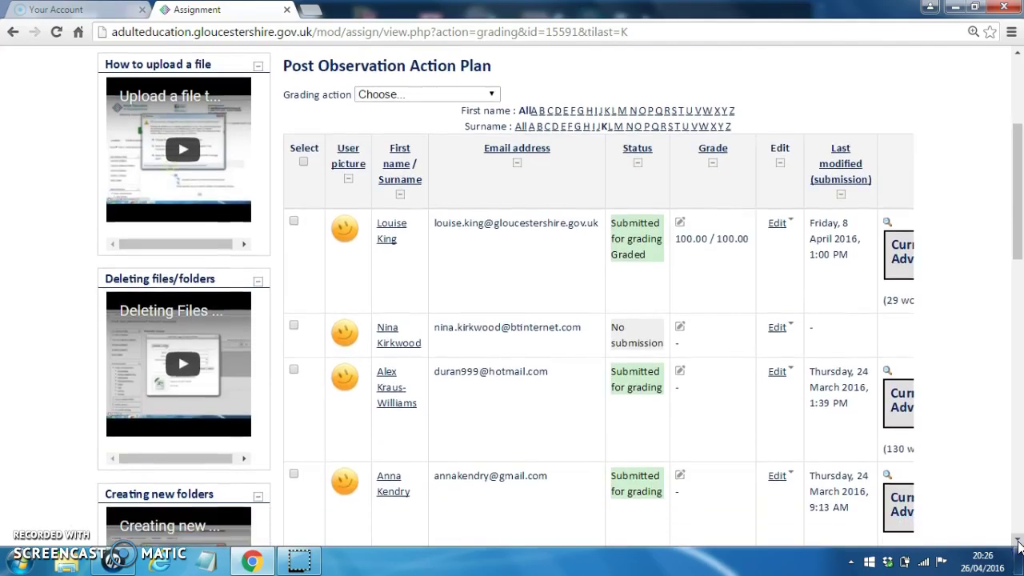
click(1017, 544)
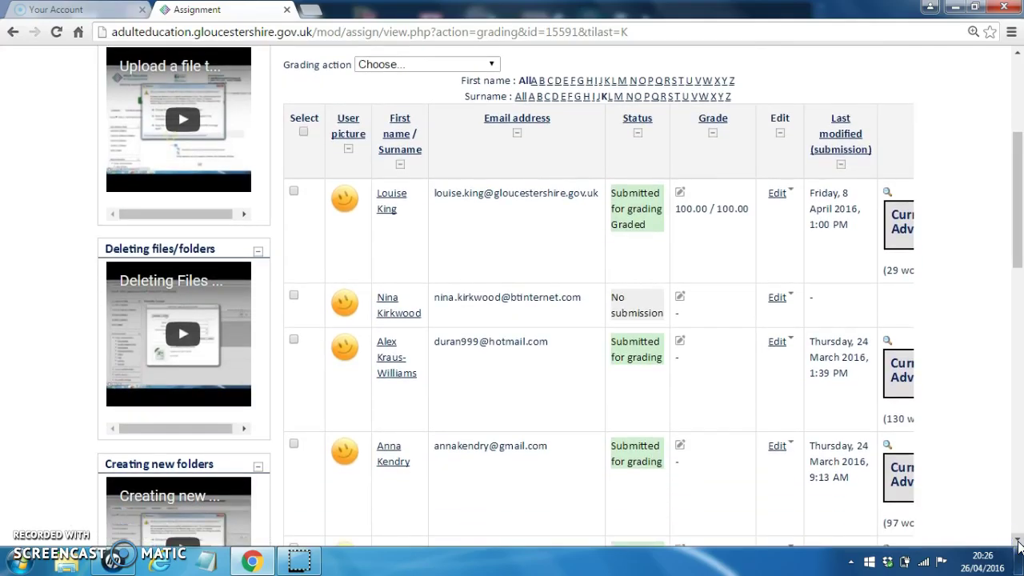
click(1018, 544)
click(1018, 544)
click(1018, 543)
click(1017, 544)
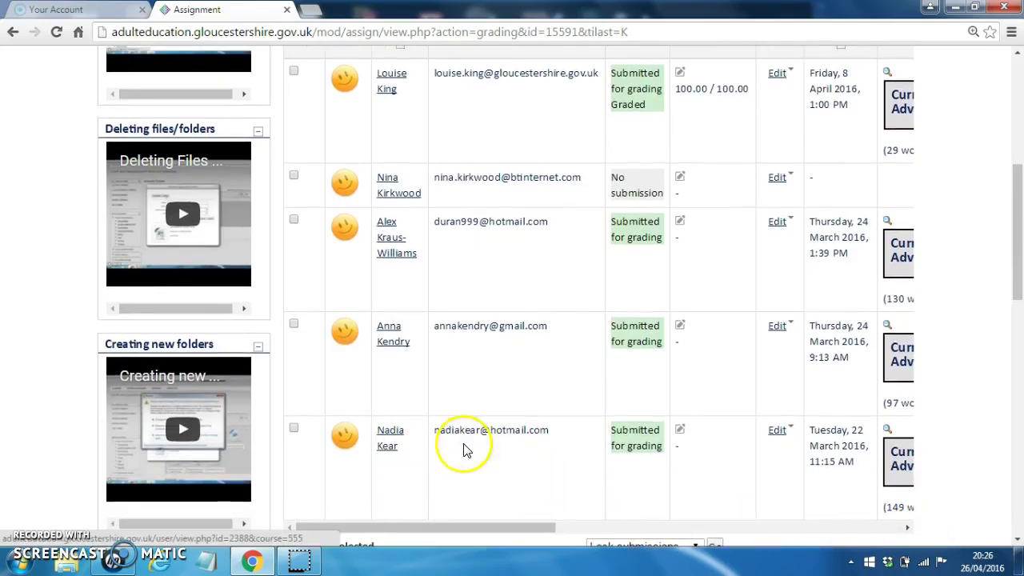
click(780, 436)
click(782, 495)
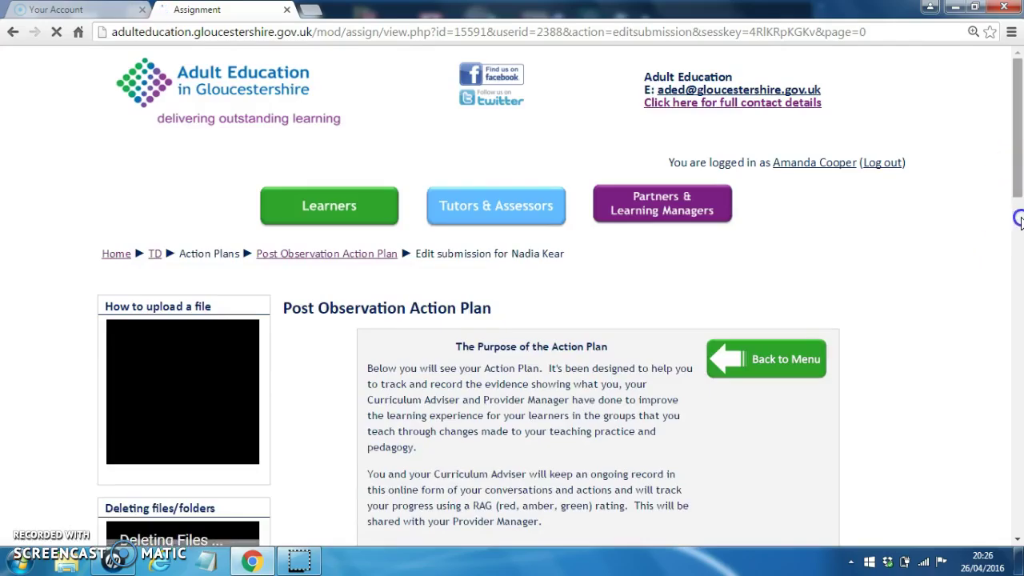
Expand the online text editor's toolbar and show the action plan in full screen
click(1019, 256)
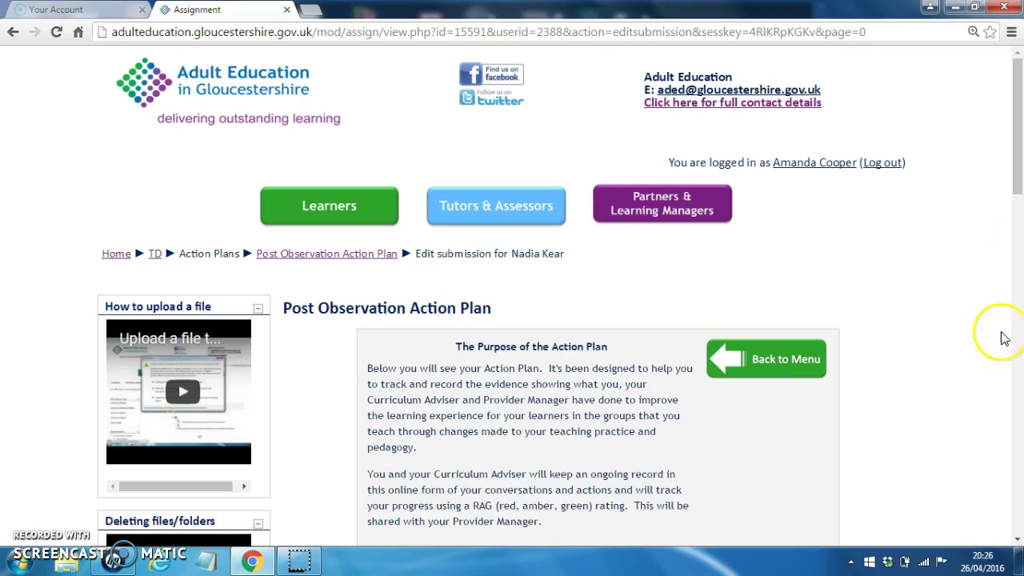
click(1016, 541)
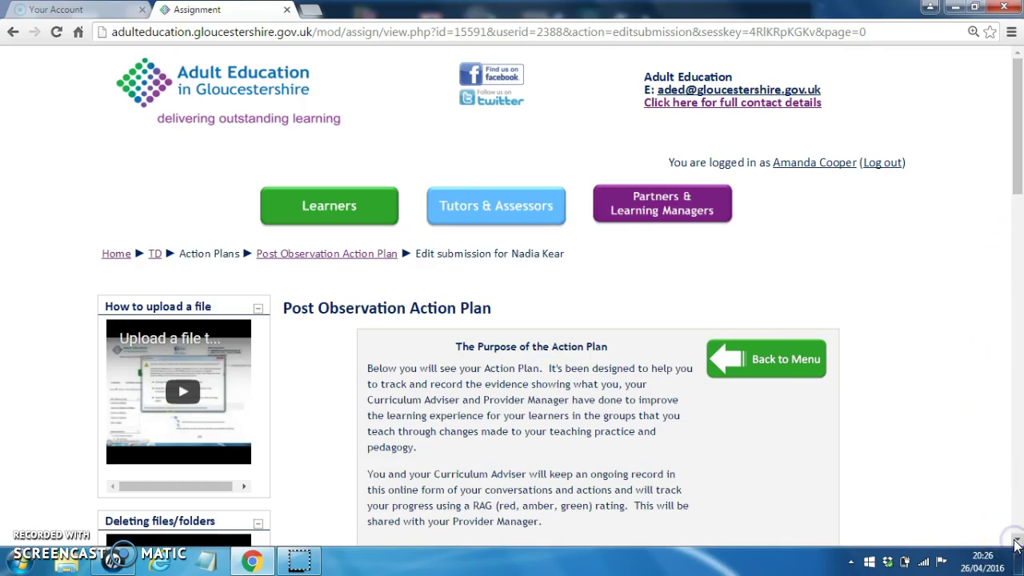
scroll(1016, 542, down, 2)
scroll(1018, 542, down, 5)
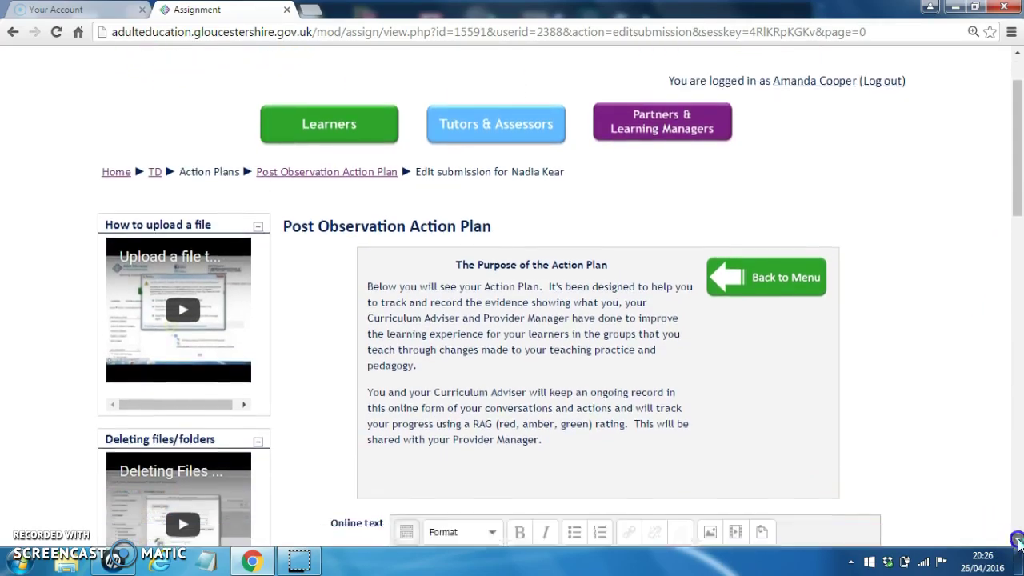
scroll(1017, 542, down, 3)
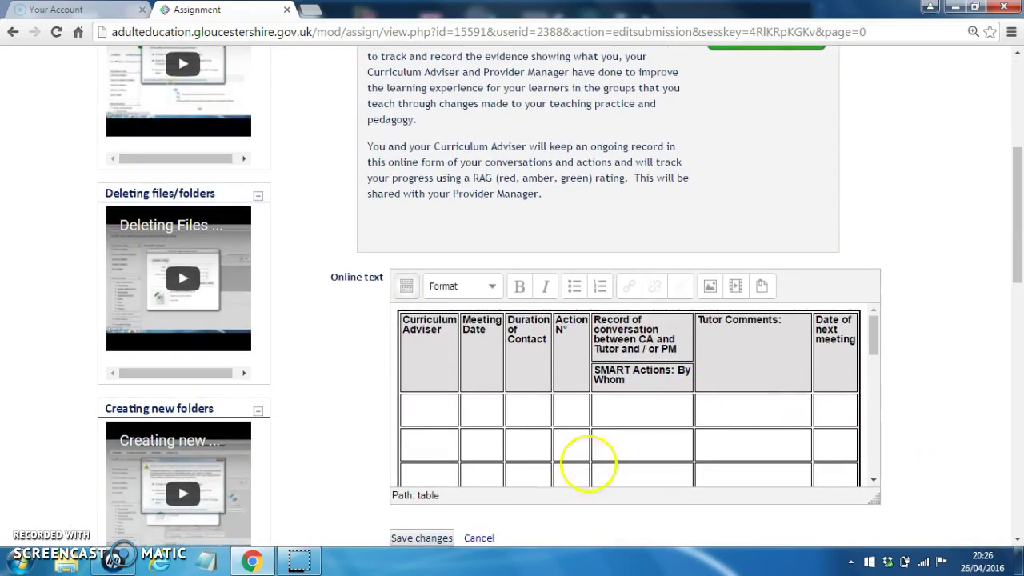
click(653, 423)
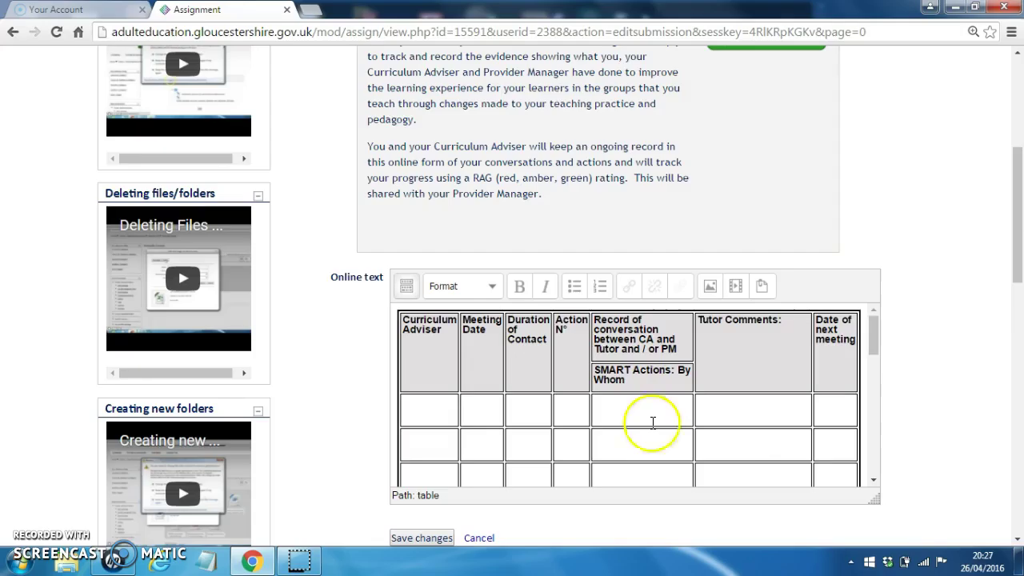
click(404, 288)
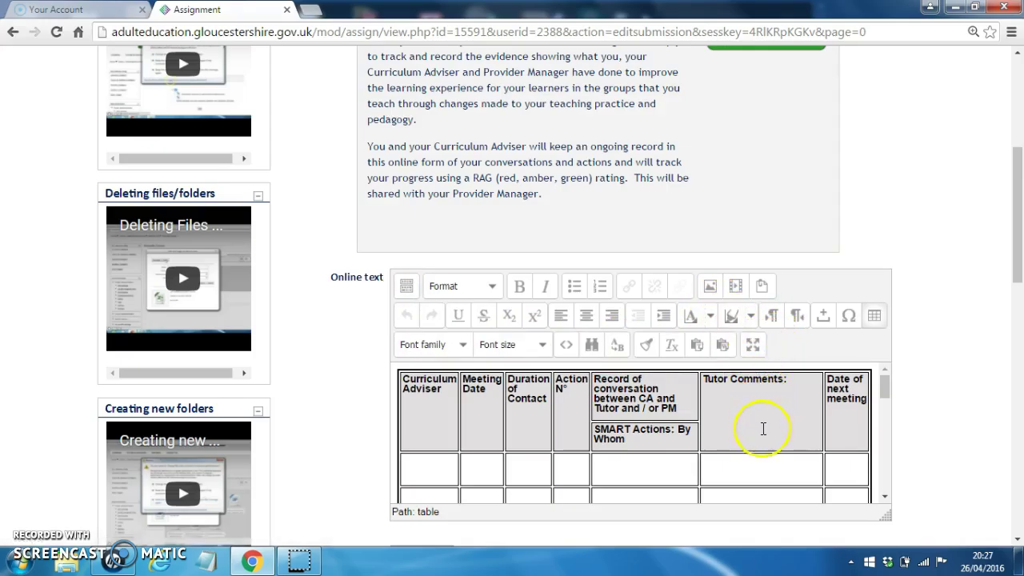
click(753, 345)
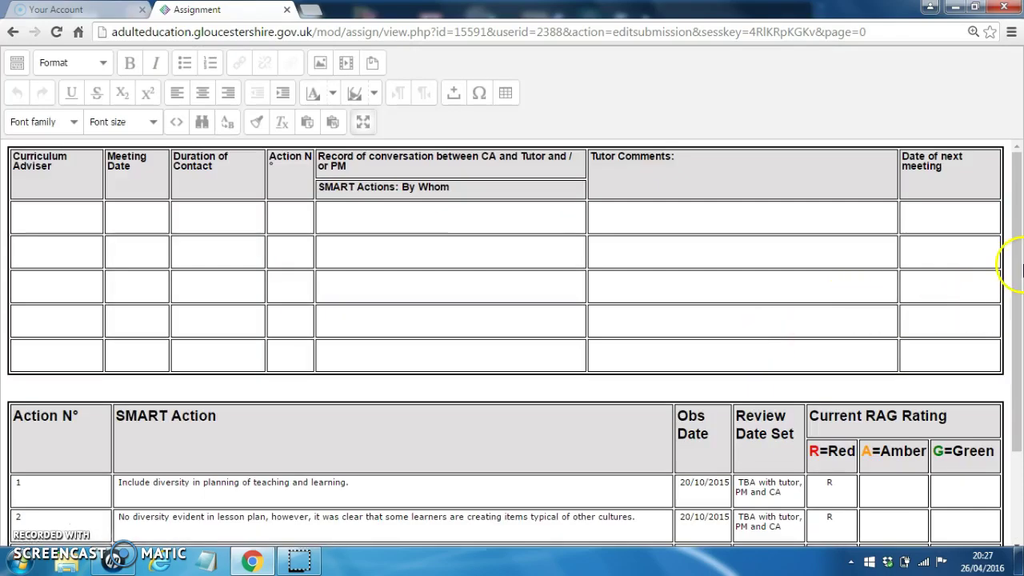
Examine the SMART Action table with its observation dates, review dates and RAG ratings, dismissing the Windows color scheme prompt
click(1018, 269)
drag(1019, 270, 1018, 355)
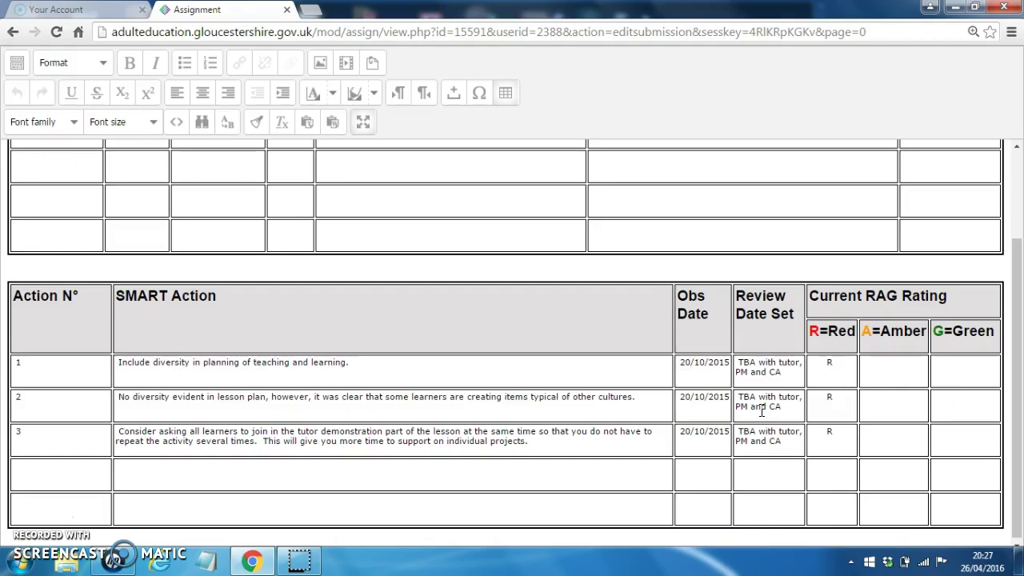
click(1015, 402)
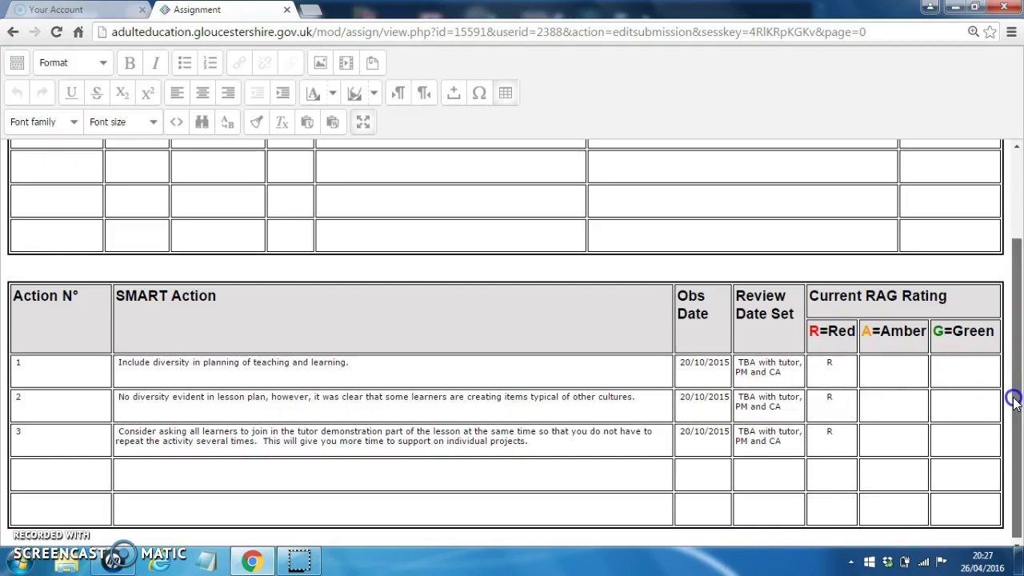
drag(1014, 403, 1012, 404)
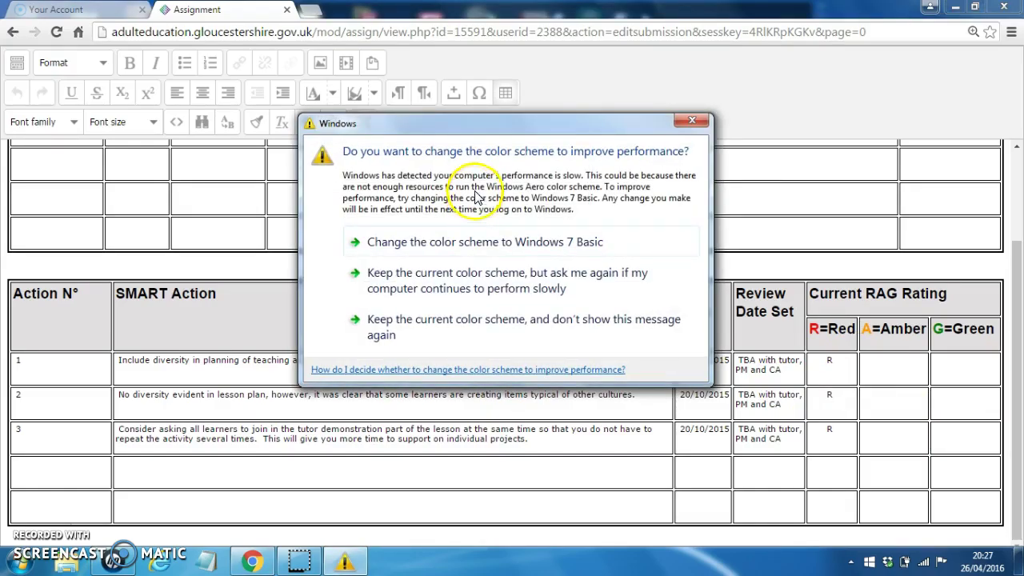
click(693, 124)
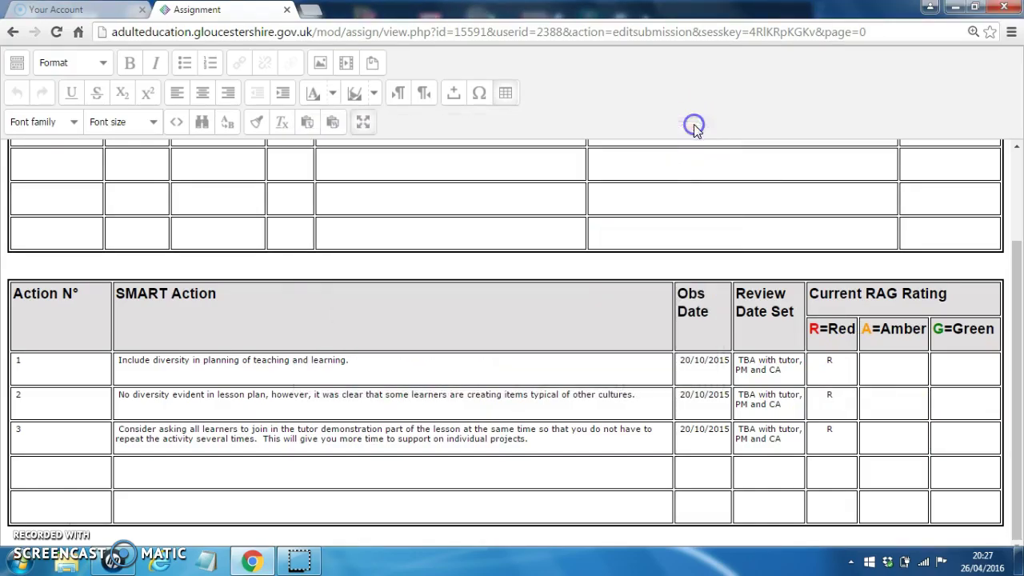
Exit the full-screen editor and bring the submission's save option into view
click(364, 124)
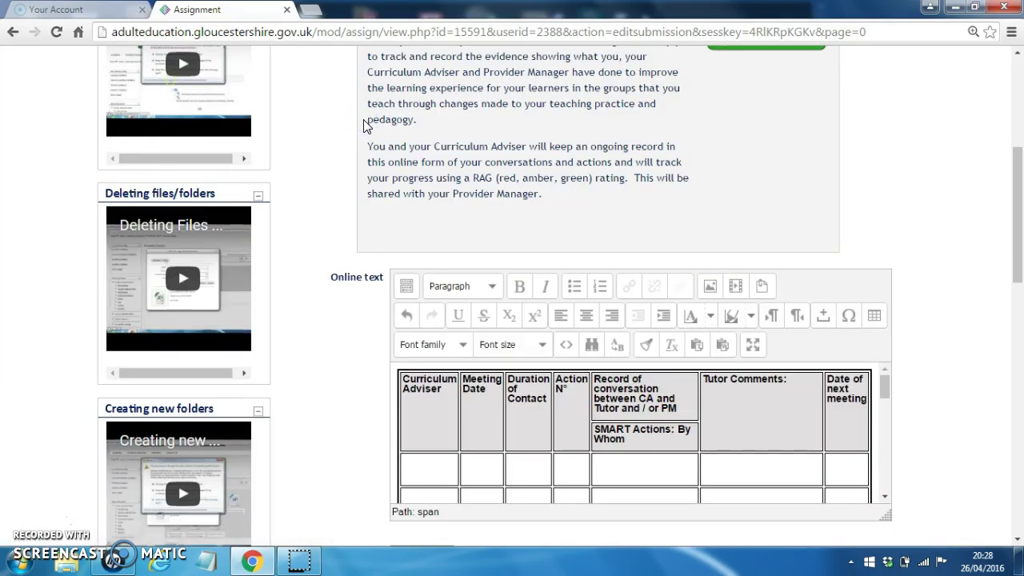
click(370, 138)
drag(1014, 268, 1019, 345)
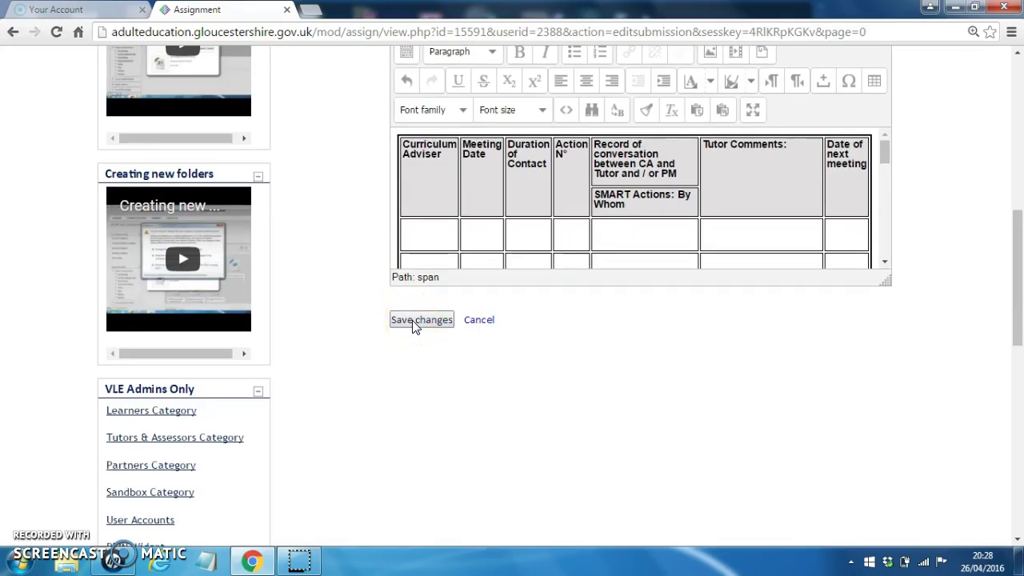
Show the editor in full screen again, hide and restore its extra toolbar rows, and return to the normal view
click(752, 112)
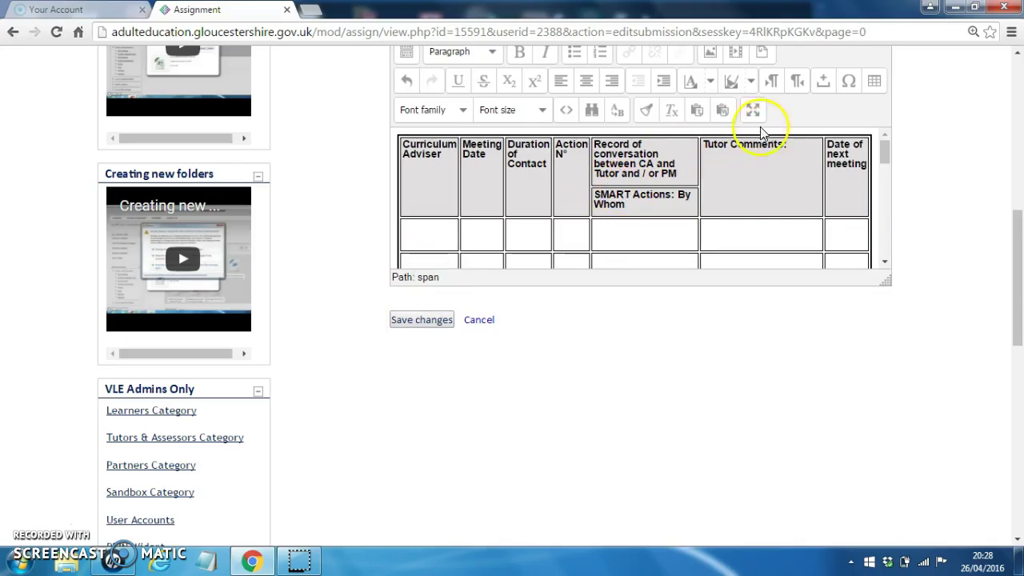
click(756, 120)
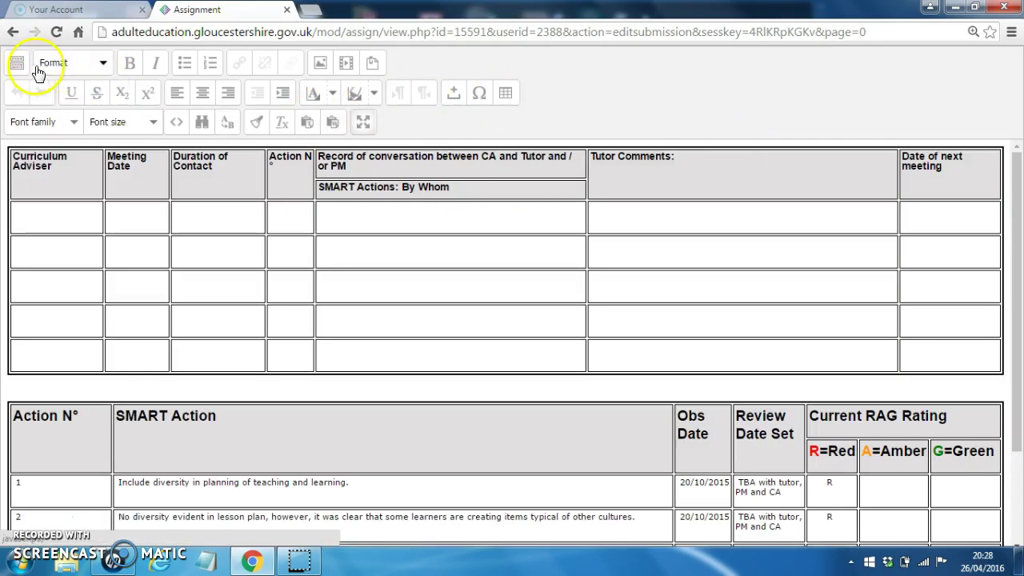
click(19, 68)
click(352, 82)
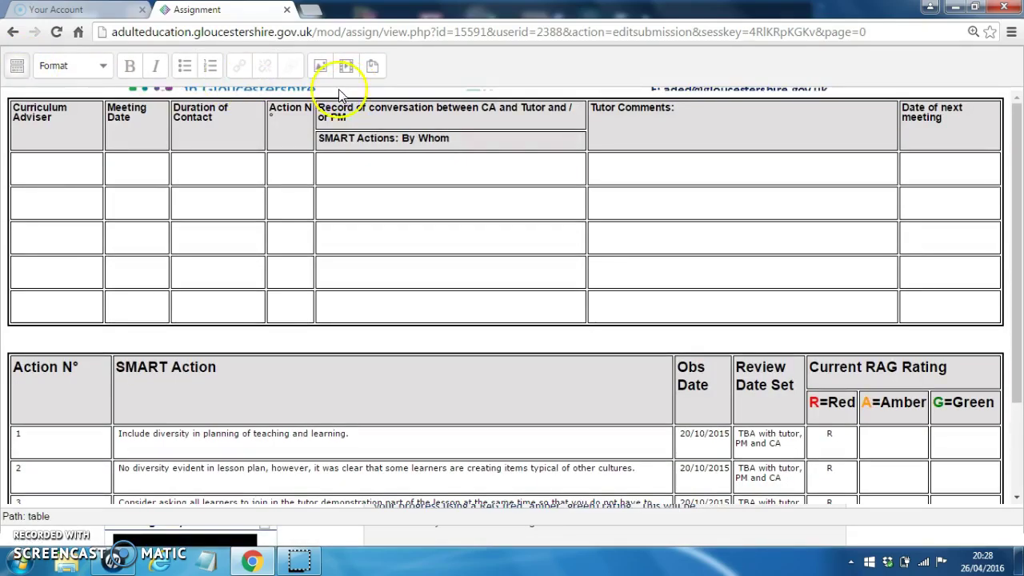
click(19, 68)
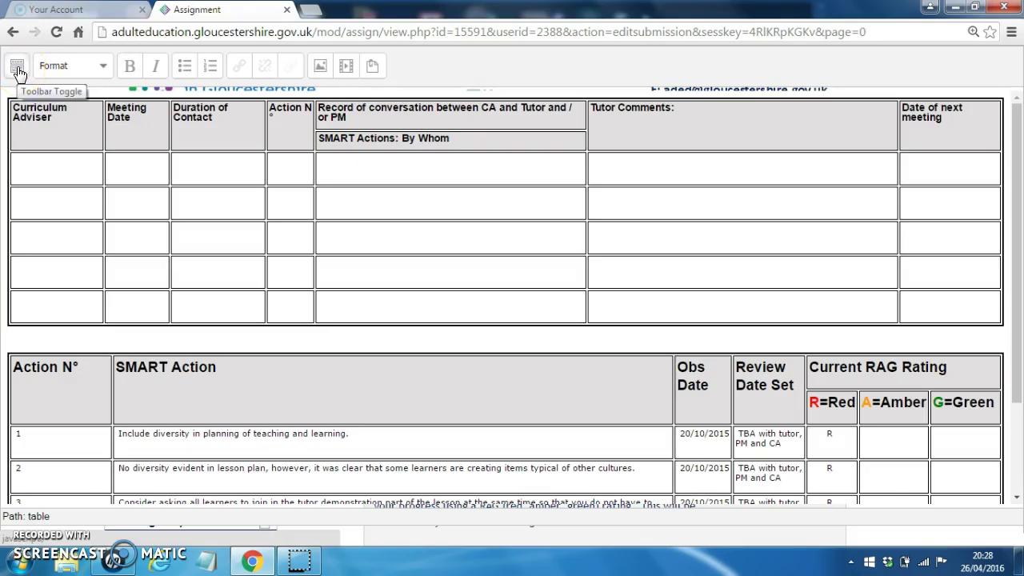
click(18, 70)
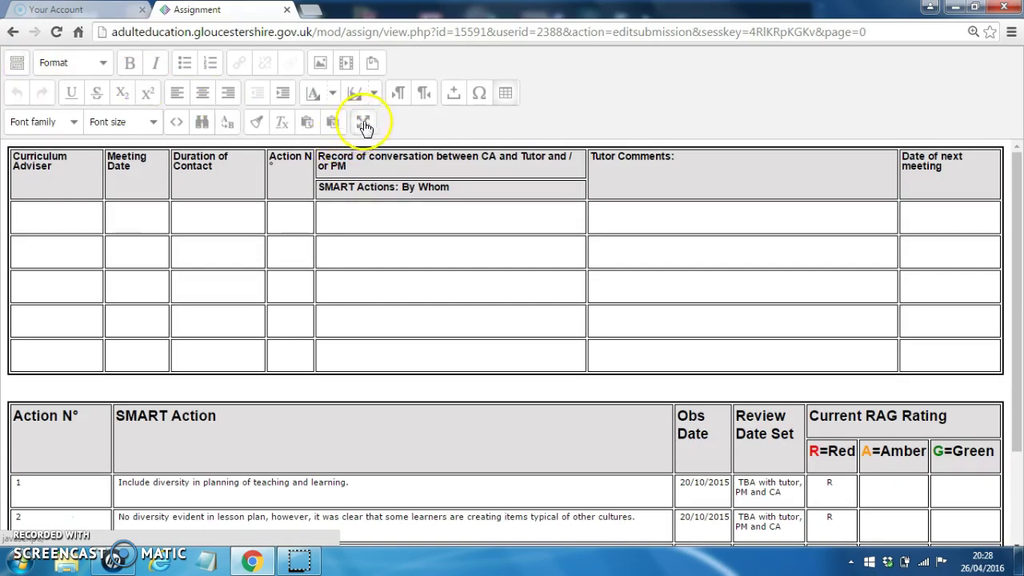
click(363, 124)
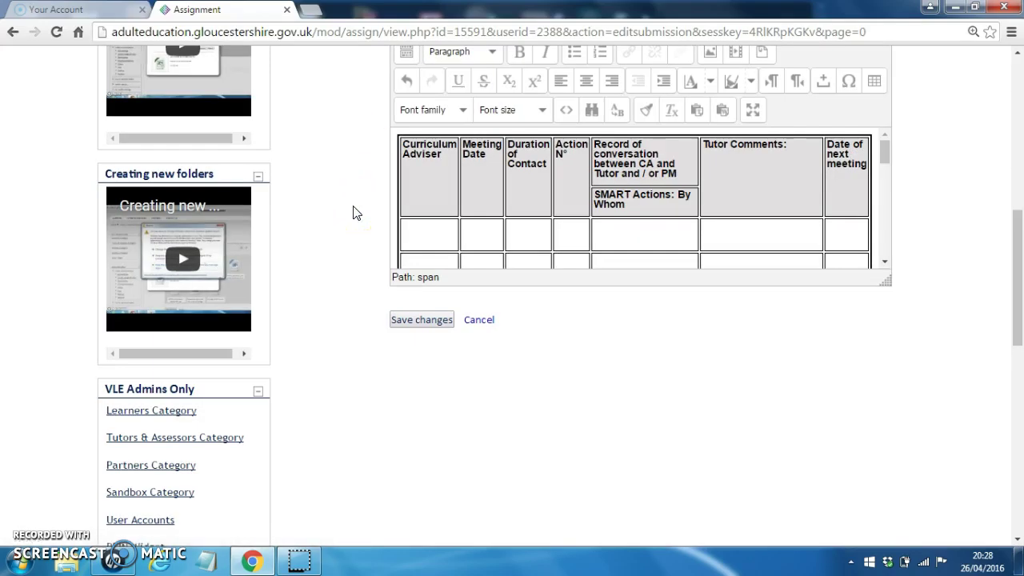
Save the changes to the tutor's Post Observation Action Plan submission
click(356, 262)
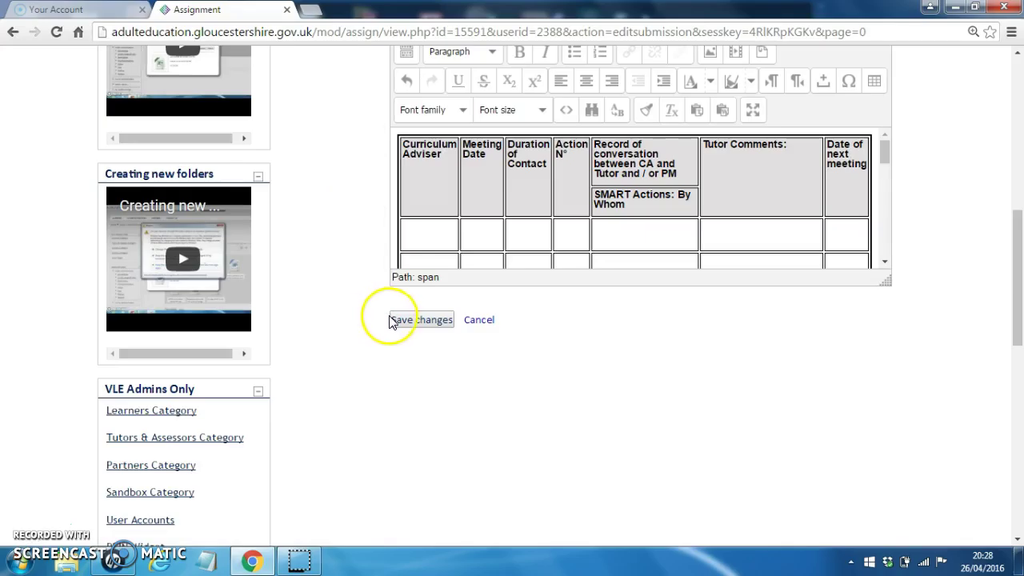
click(415, 328)
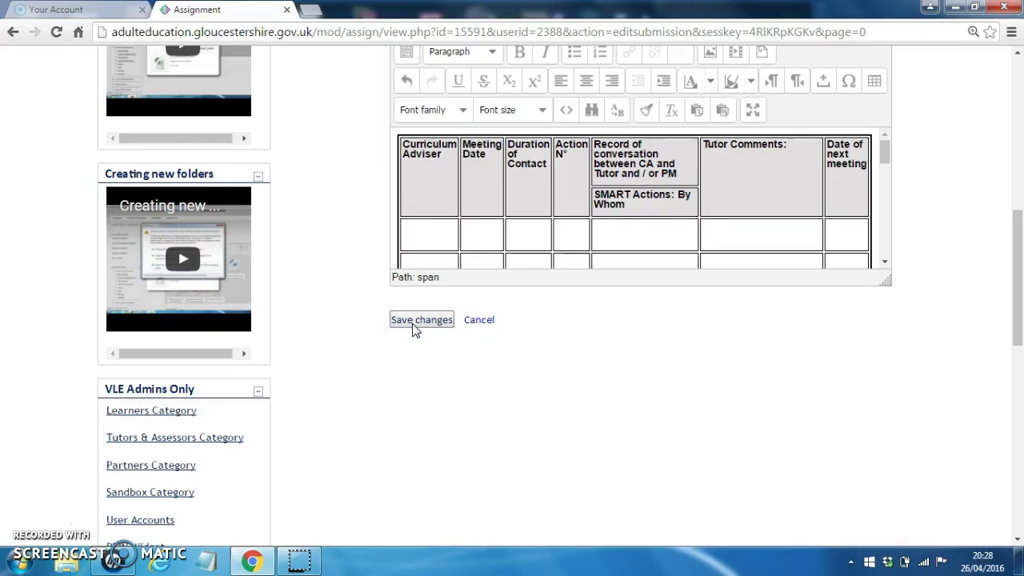
click(415, 321)
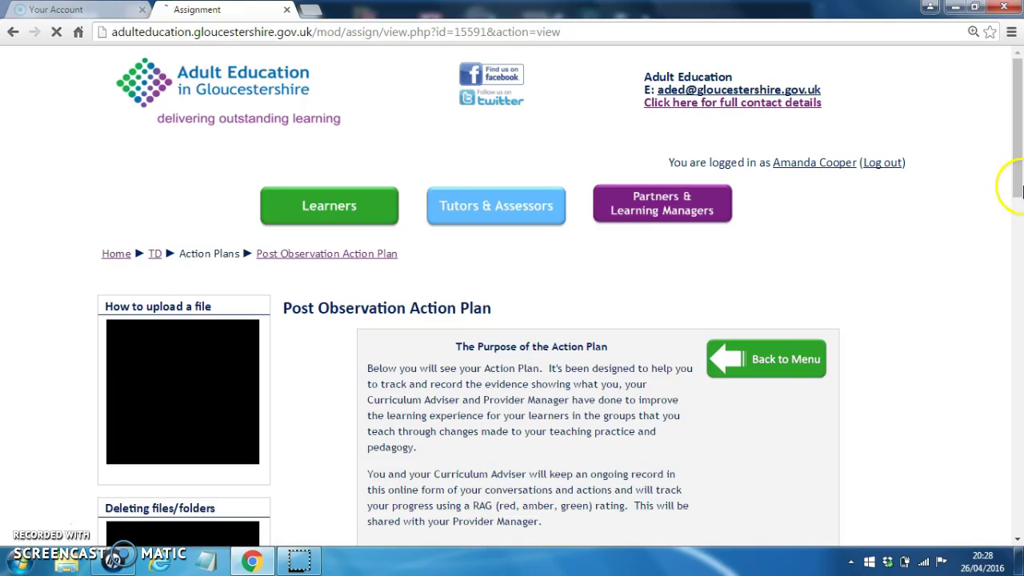
Return from the Post Observation Action Plan to the Tutor Drawers menu and show its A-Z, Action Plans and AP Spreadsheet links
drag(1017, 205, 1020, 276)
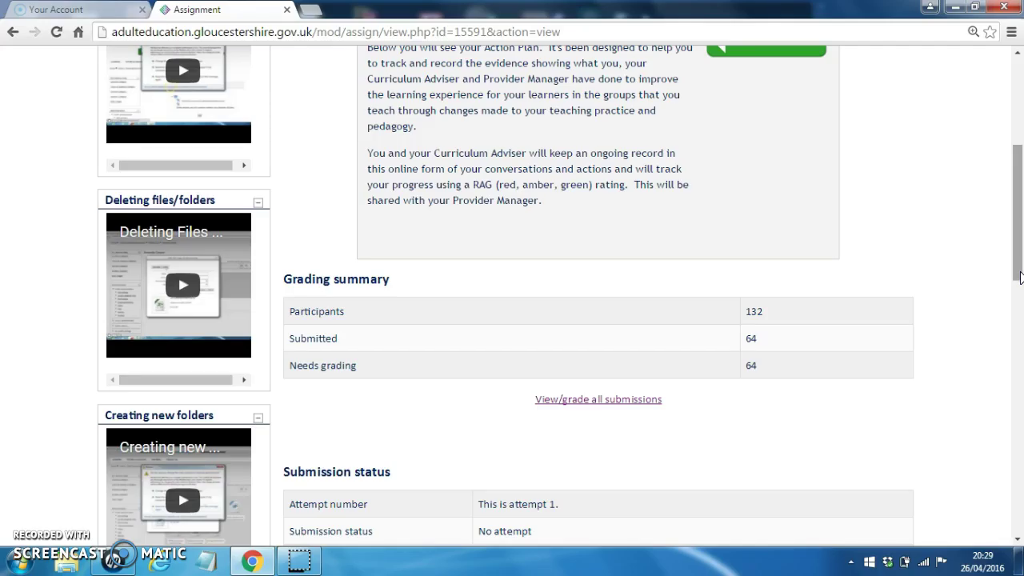
drag(1019, 268, 1018, 216)
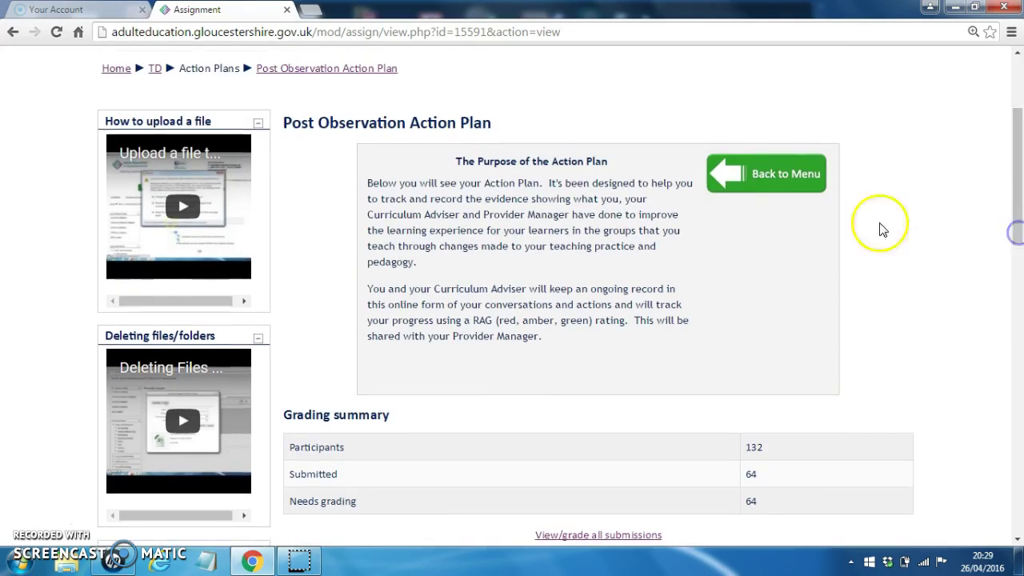
click(759, 177)
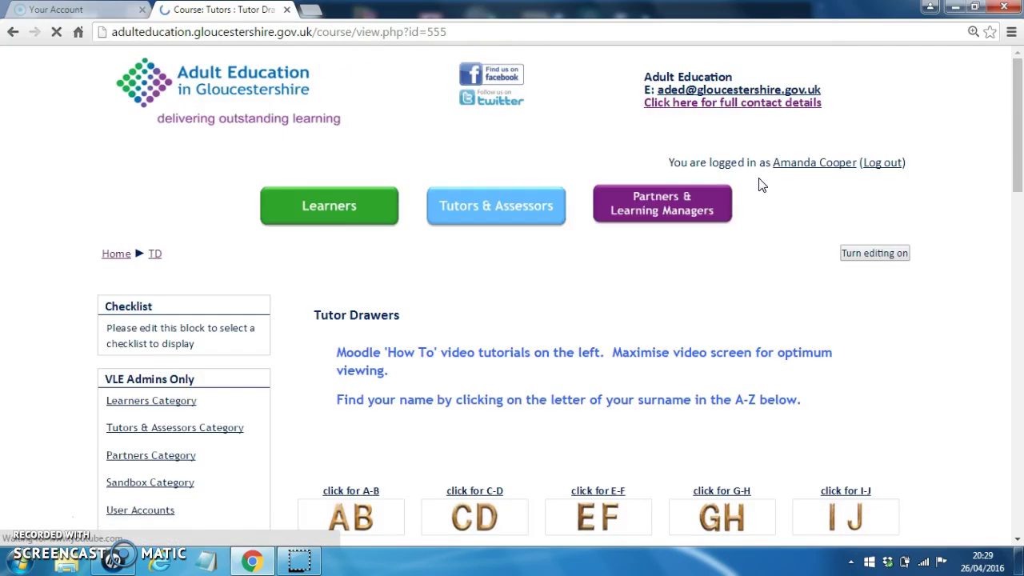
drag(1018, 142, 1019, 230)
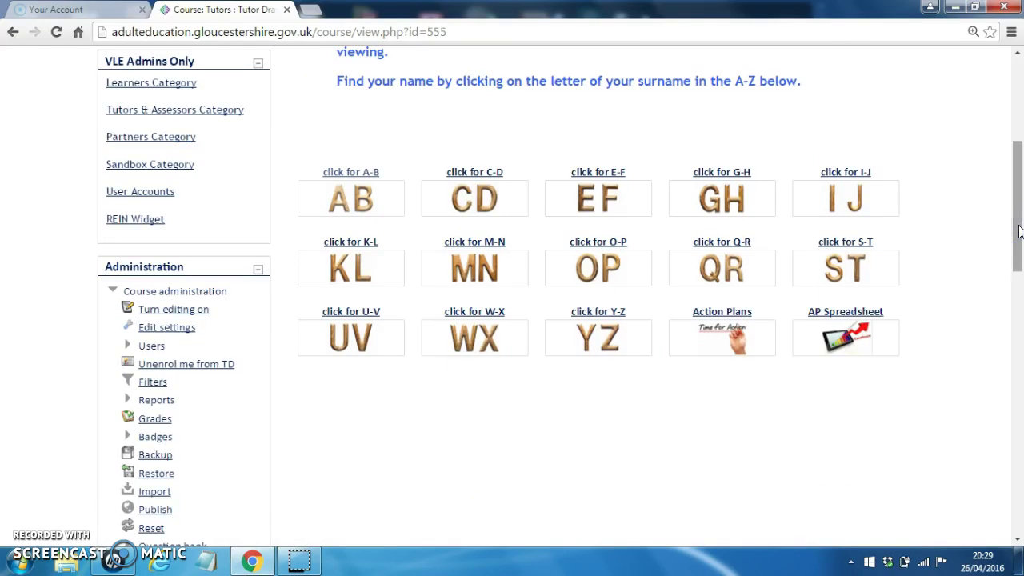